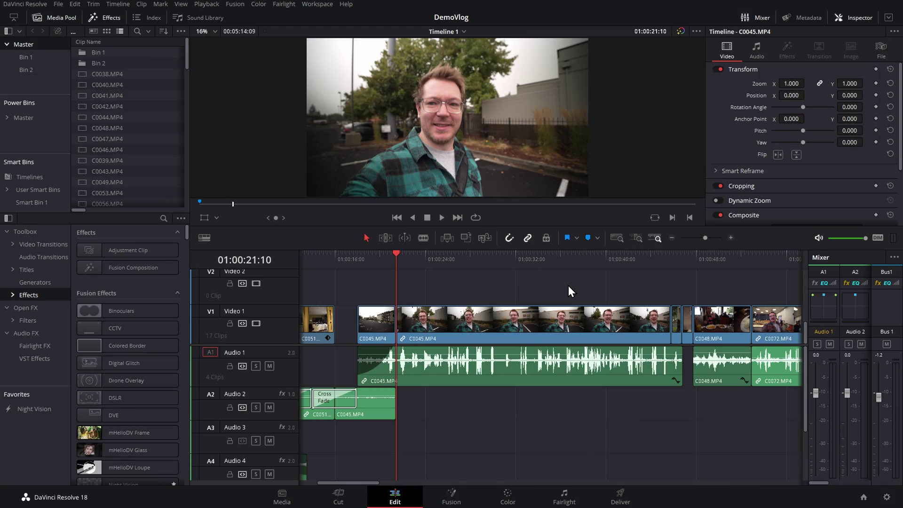
Play the C0045.MP4 talking clip on the timeline to hear its unprocessed audio.
click(469, 324)
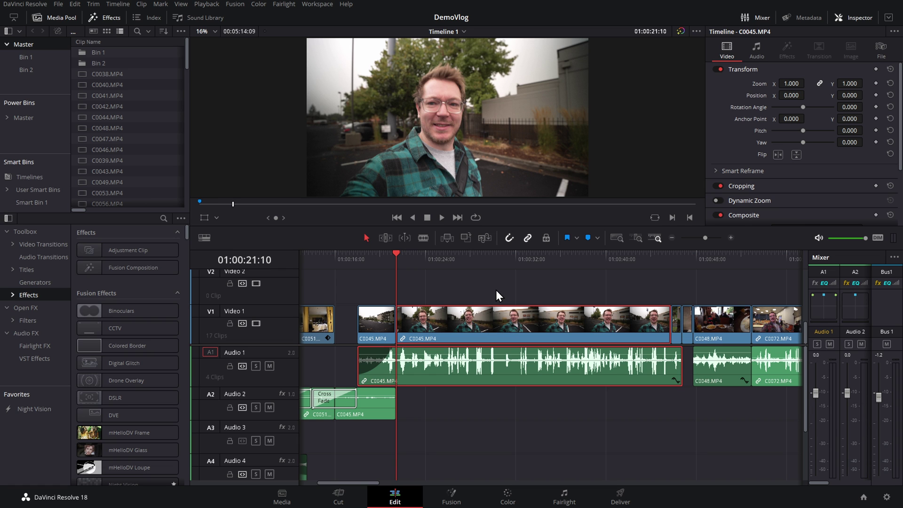
key(space)
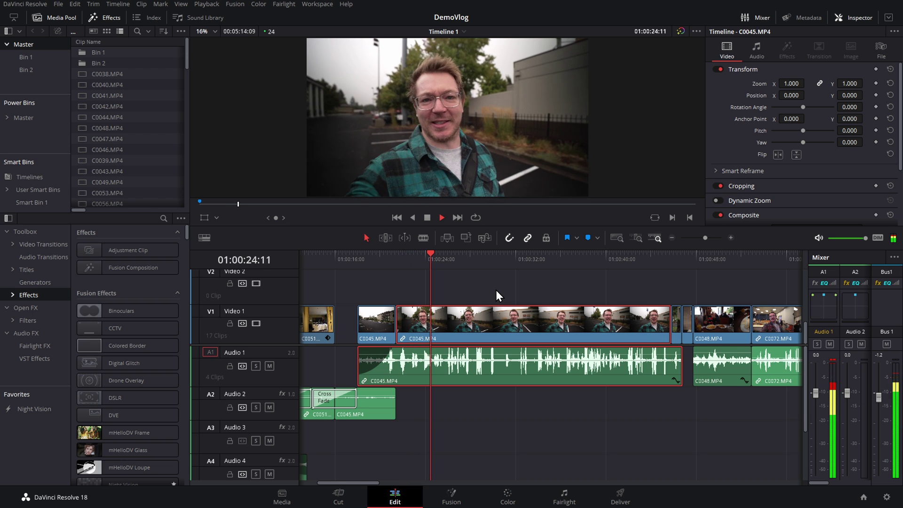
key(space)
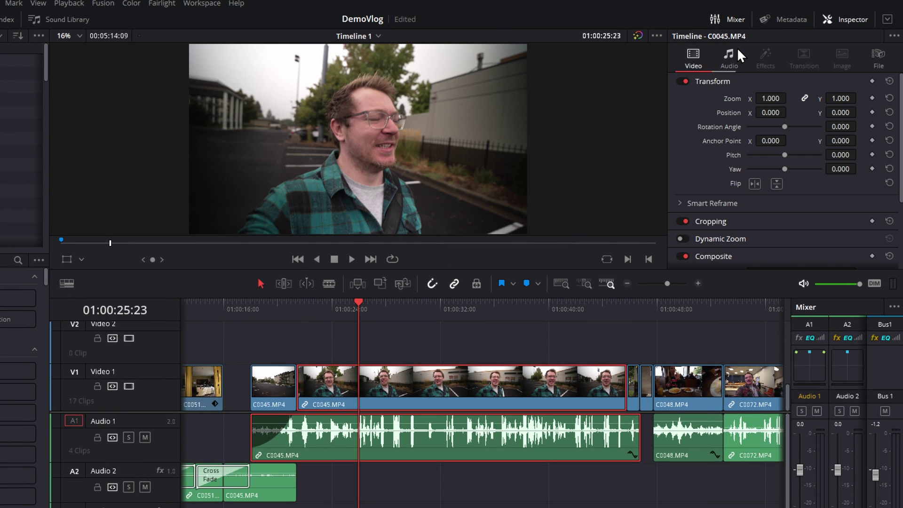
Turn on Voice Isolation for the C0045.MP4 clip and play the clip again from near its start.
click(729, 57)
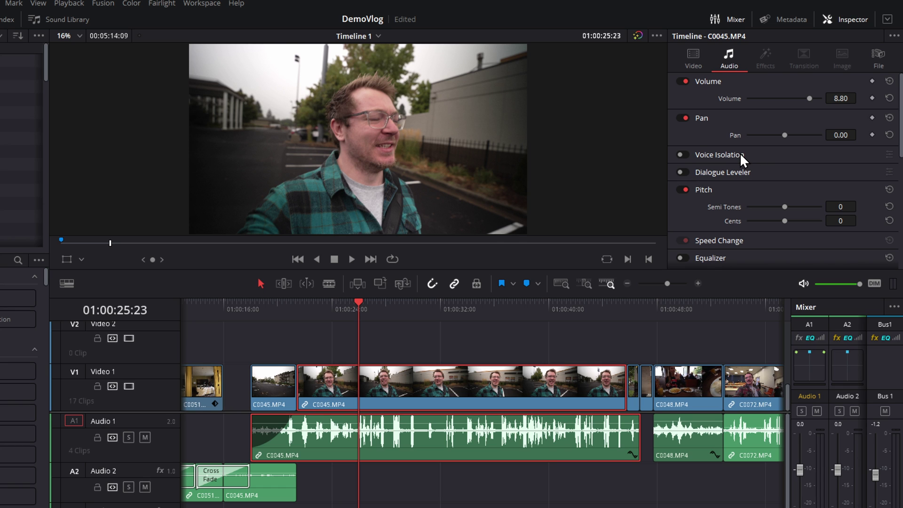
click(682, 154)
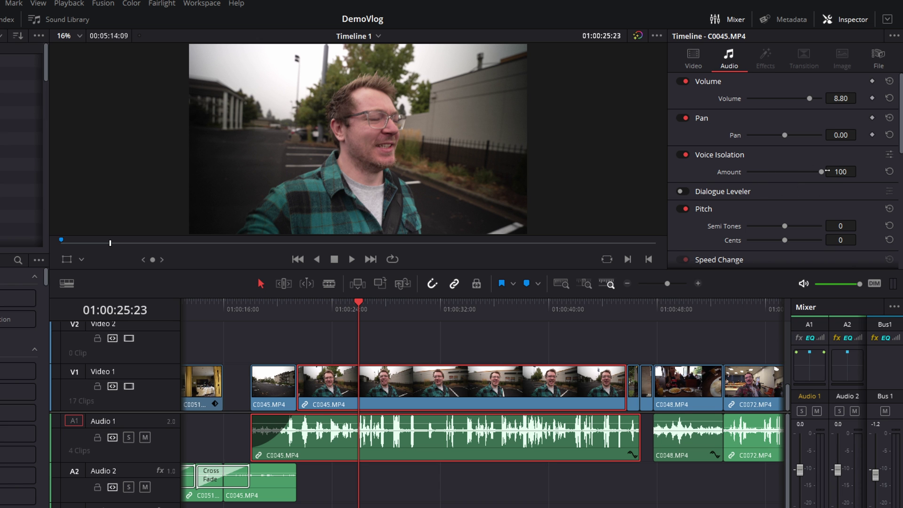
click(308, 310)
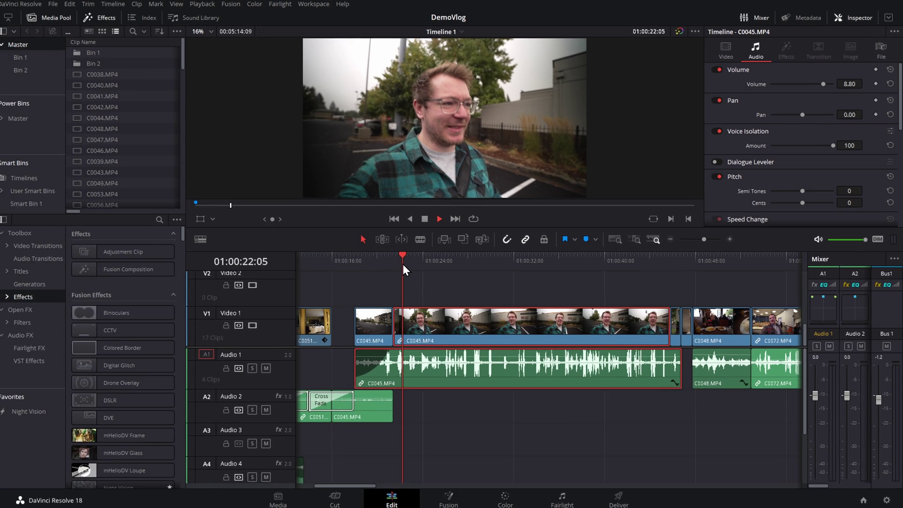
key(space)
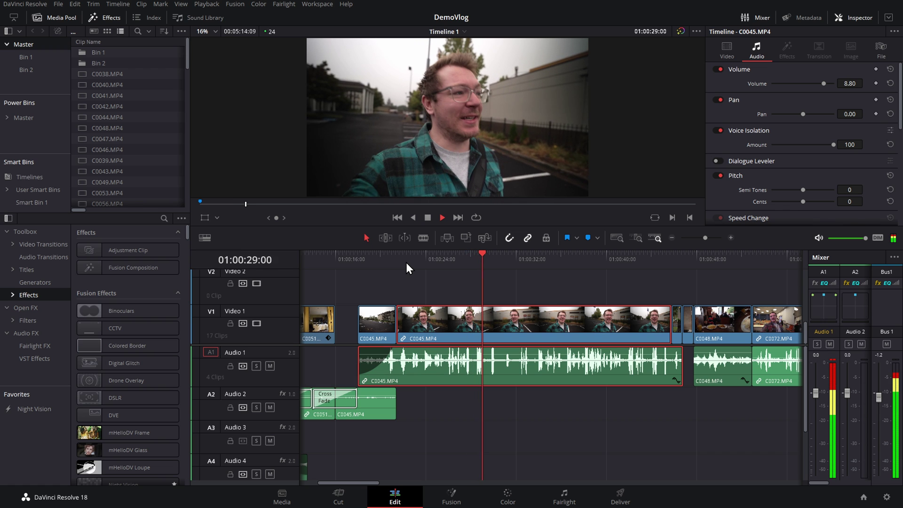
key(space)
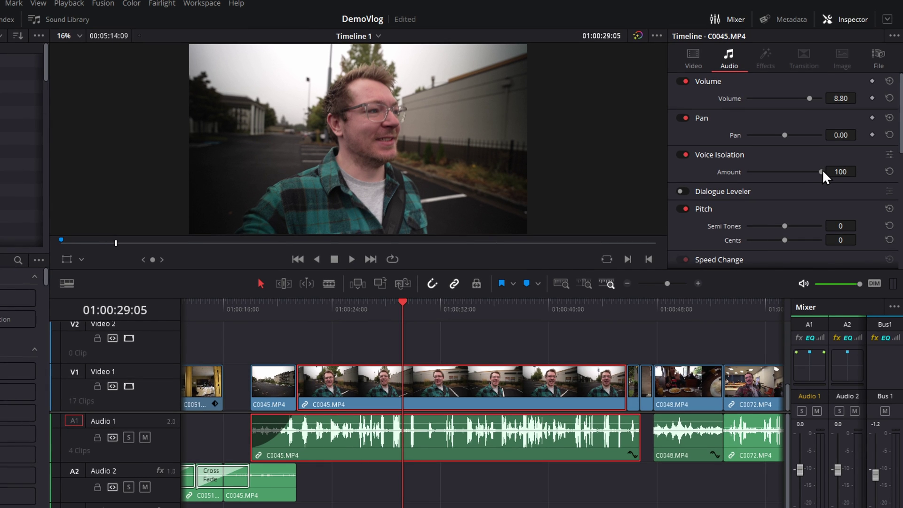
Set the C0045.MP4 clip's Voice Isolation amount to 20 and play back the processed audio.
drag(822, 172, 762, 171)
click(335, 304)
key(space)
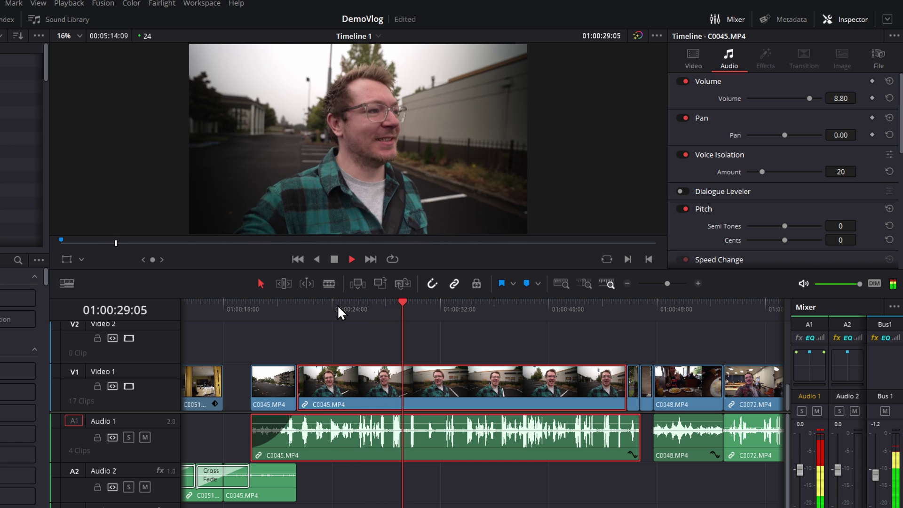
key(space)
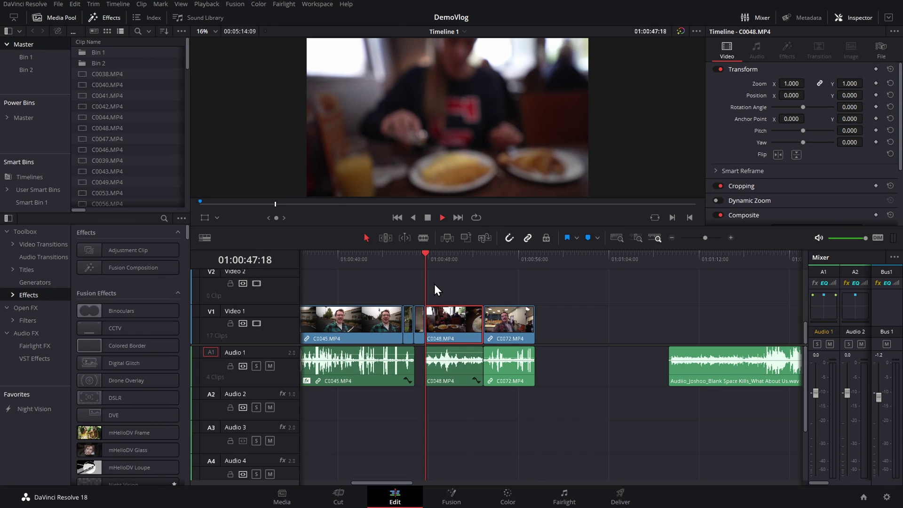
Play the C0048.MP4 restaurant clip to hear its unprocessed audio.
key(space)
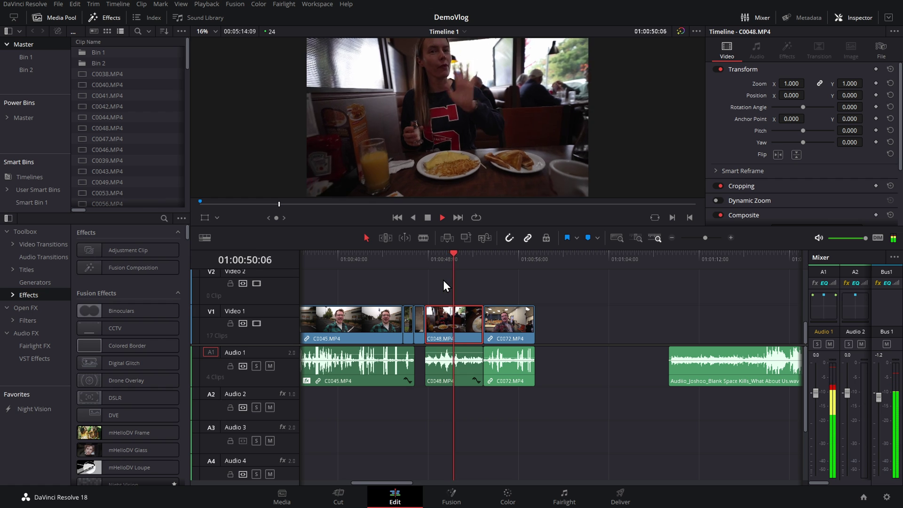
key(space)
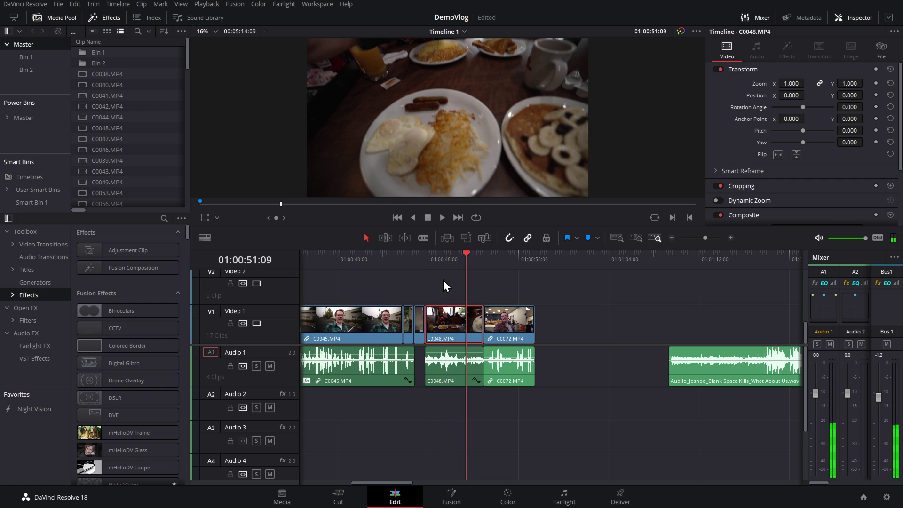
click(458, 390)
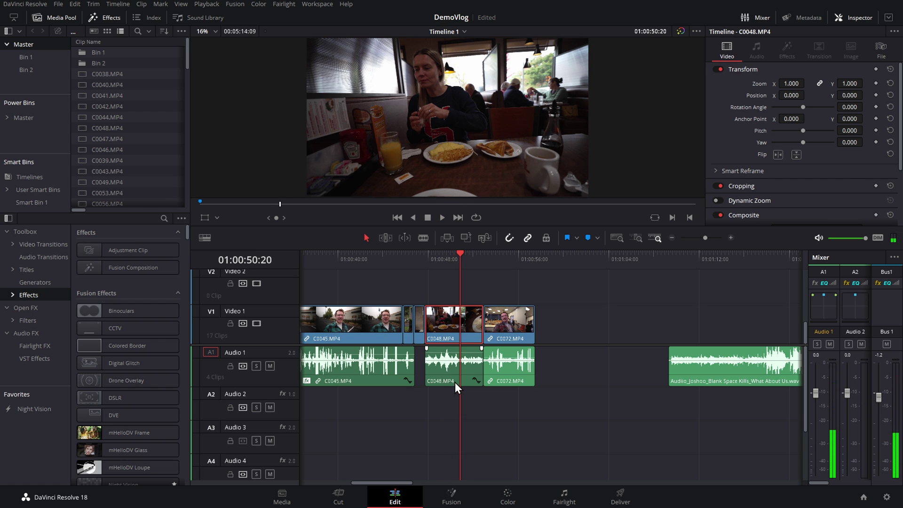
Turn on Voice Isolation for the C0048.MP4 audio clip and play it from the start.
click(455, 382)
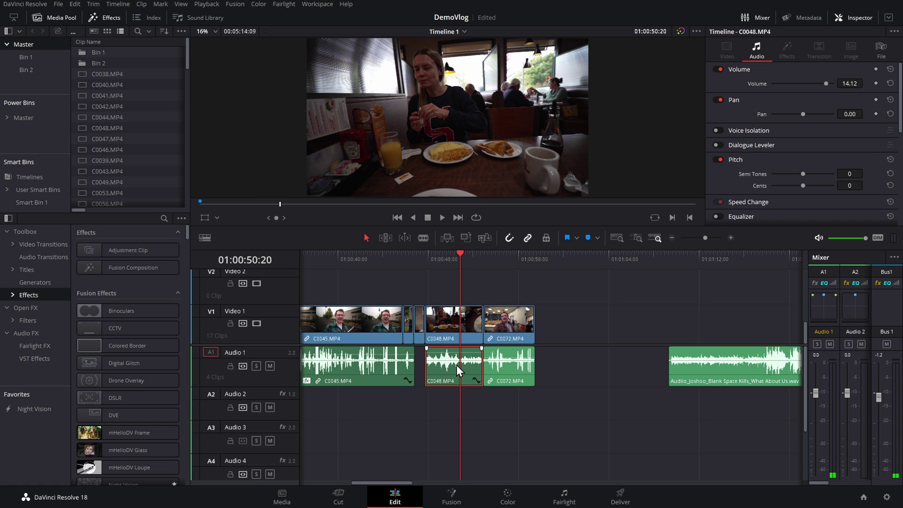
click(716, 130)
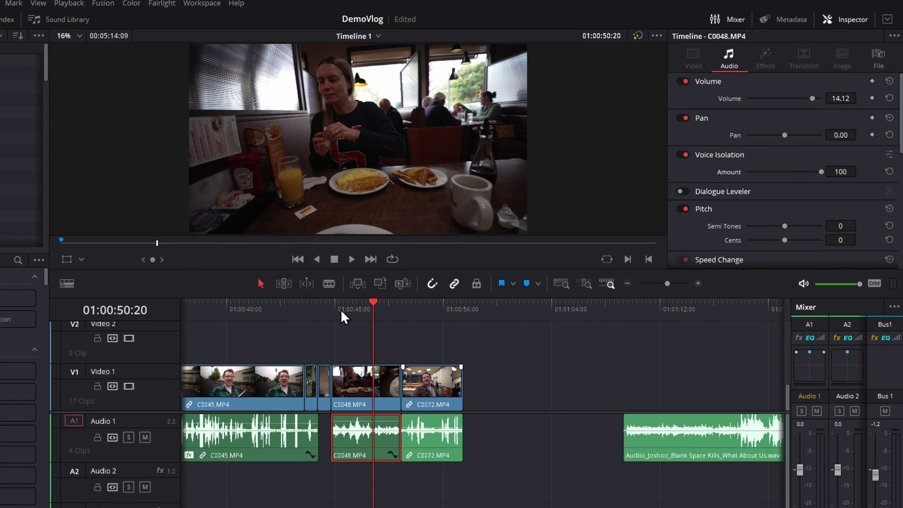
click(340, 309)
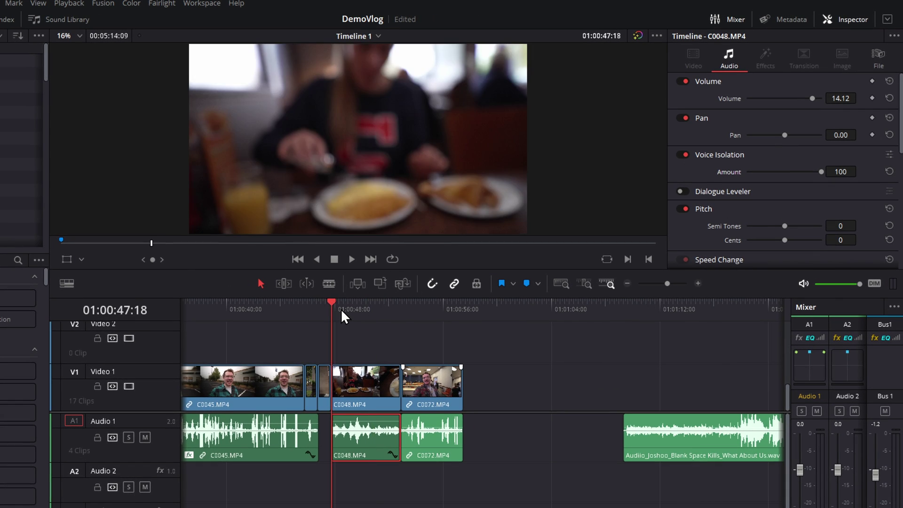
key(space)
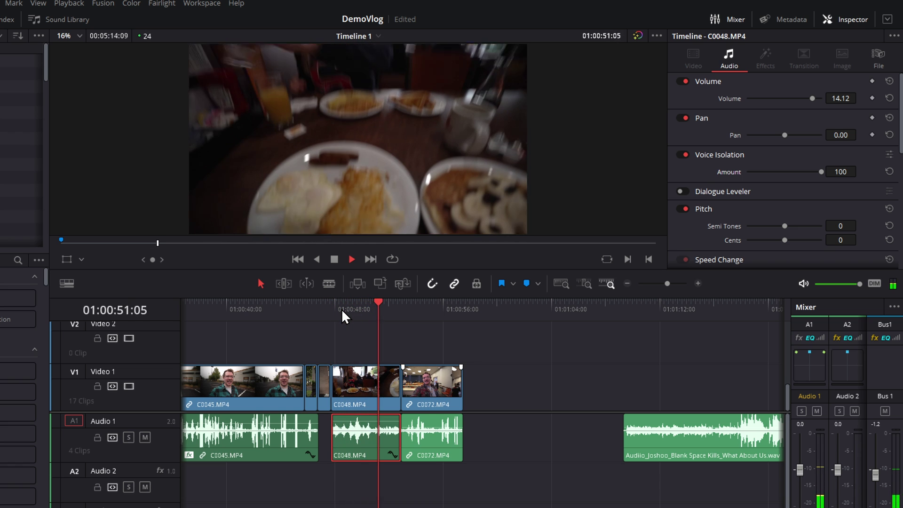
key(space)
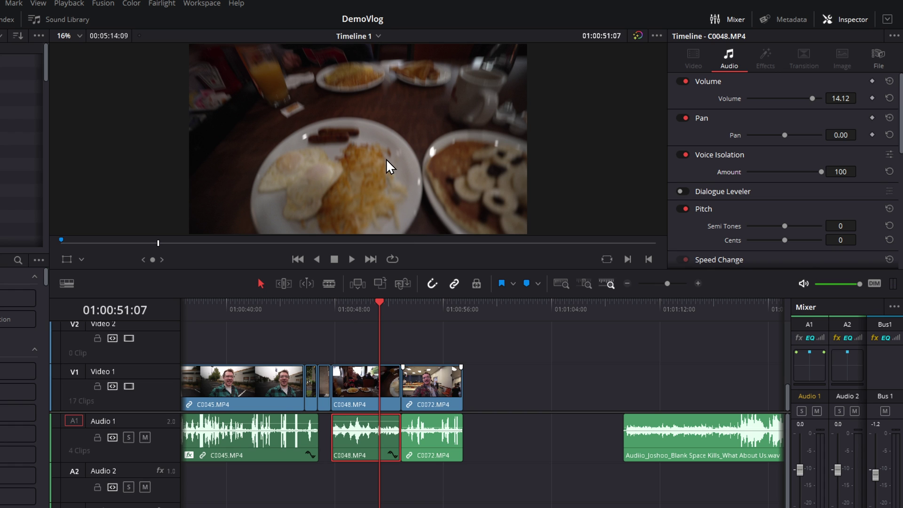
Set the C0048.MP4 clip's Voice Isolation amount to 55 and play the clip from its start.
click(354, 309)
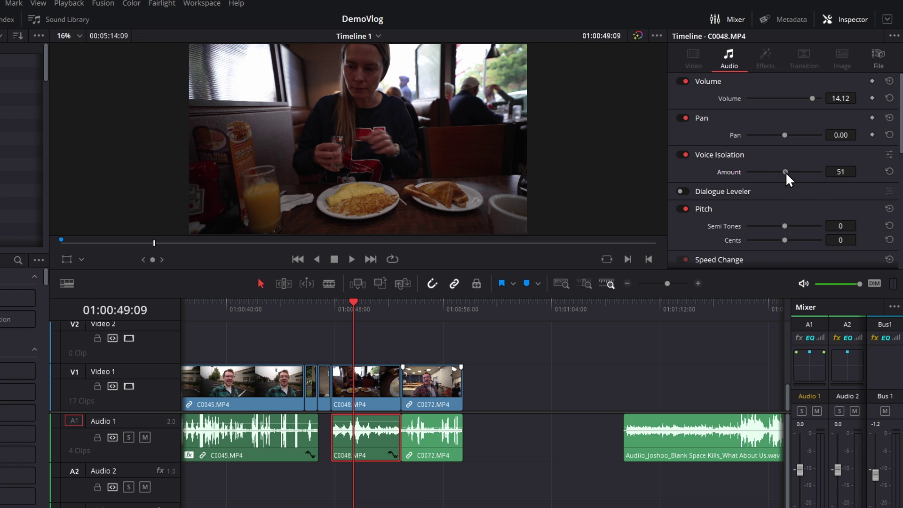
click(335, 314)
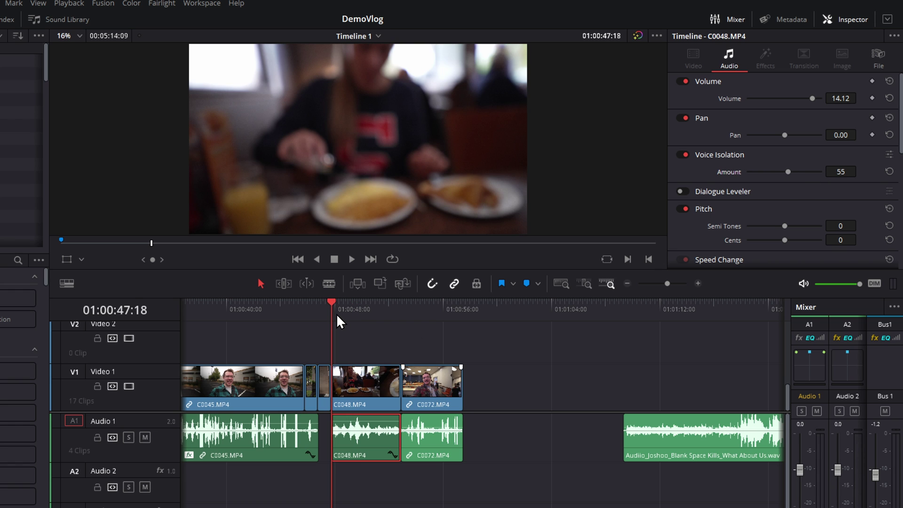
key(space)
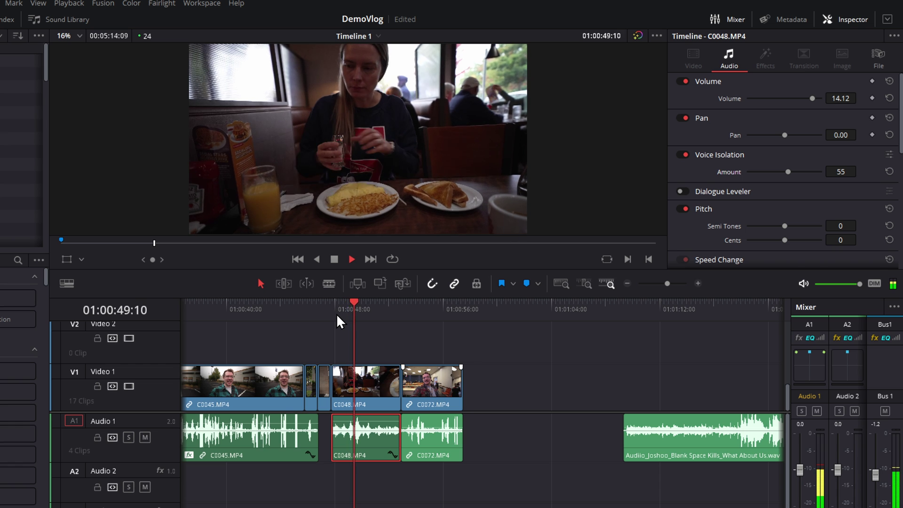
key(space)
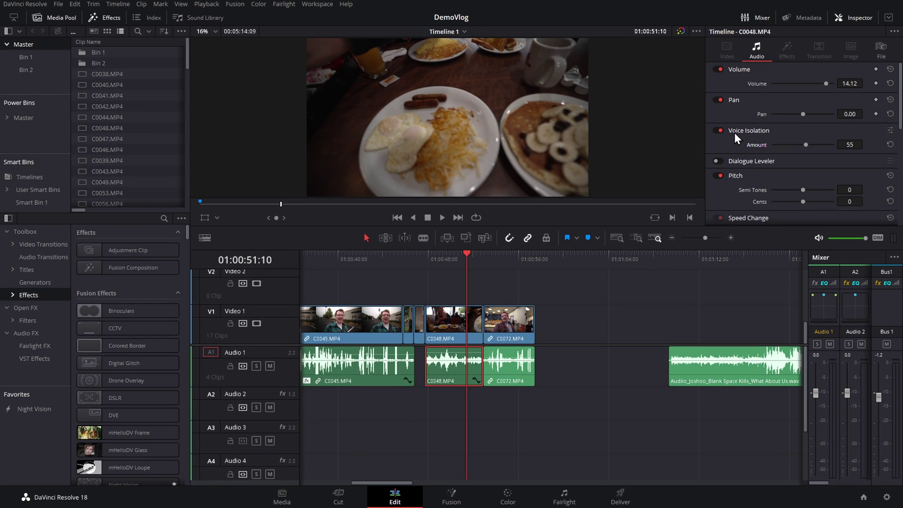
Turn off Voice Isolation on the C0045.MP4 clip.
click(682, 155)
click(373, 372)
click(719, 130)
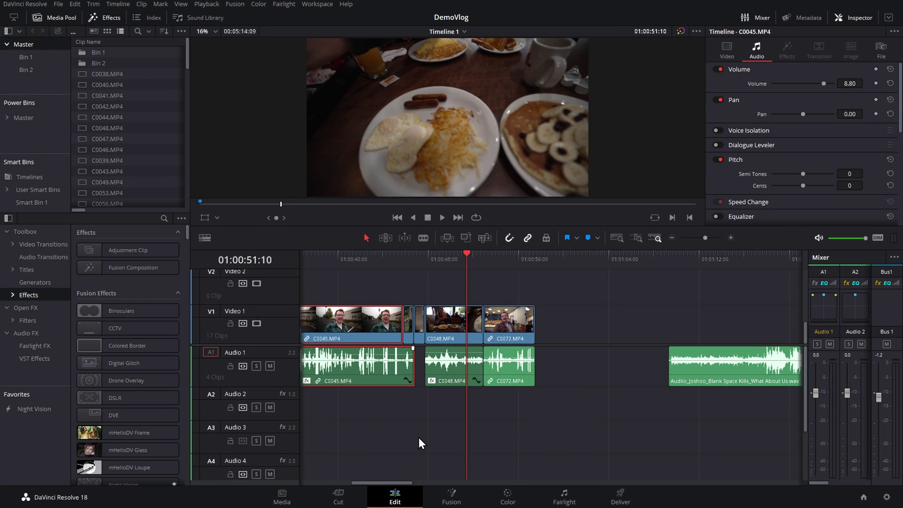
Turn on Voice Isolation for the whole Audio 1 track.
drag(391, 482, 377, 485)
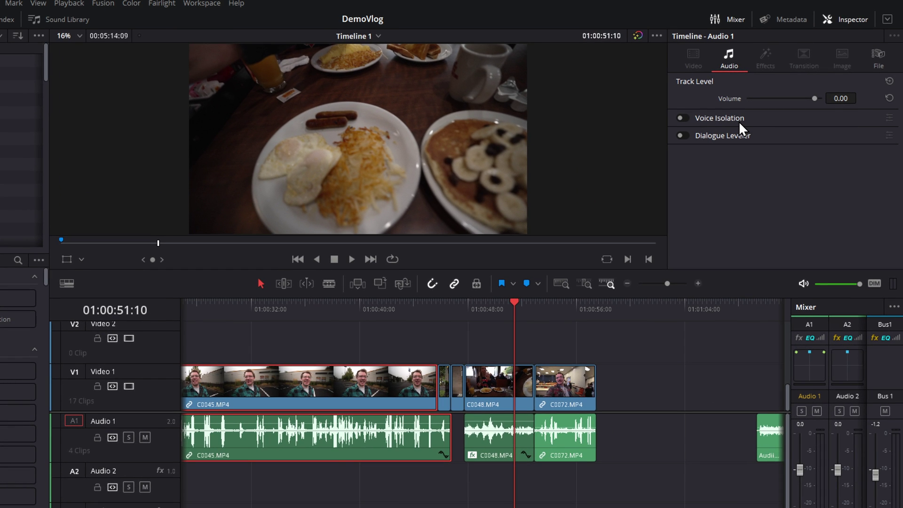
click(683, 118)
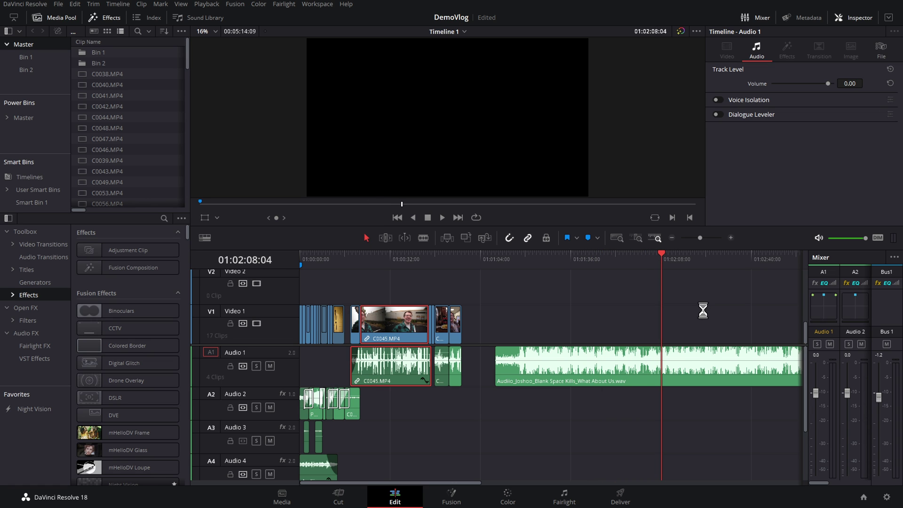
Play the What About Us music file on Audio 1 without Voice Isolation.
scroll(678, 308, right, 3)
scroll(583, 306, right, 3)
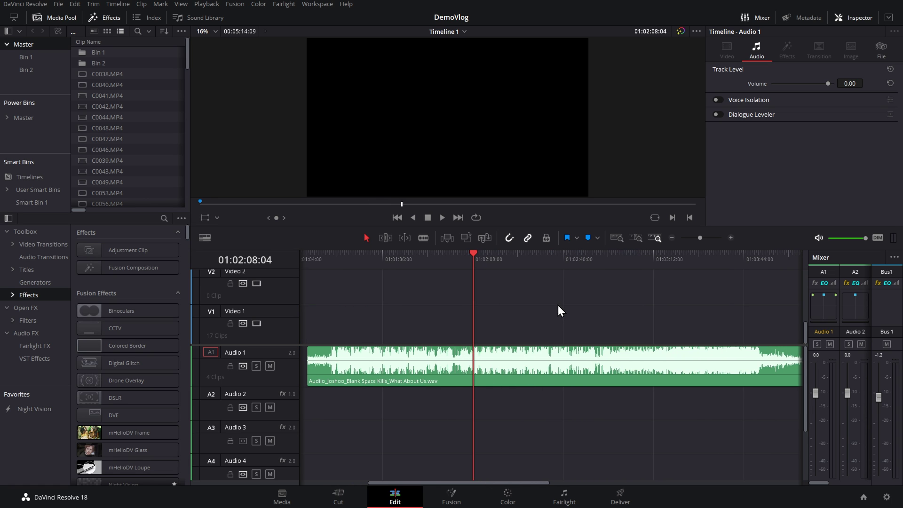
key(space)
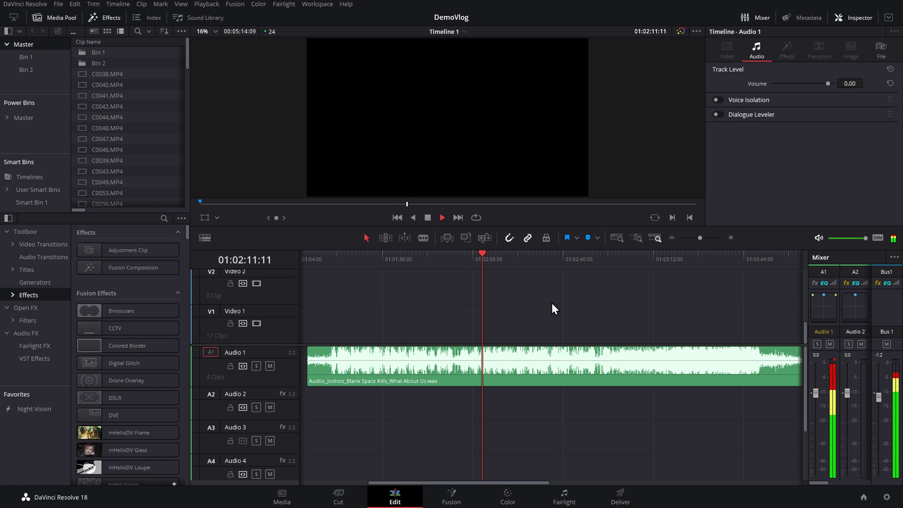
Turn on Voice Isolation for the Audio 1 track with an amount of 100, play the music, and select the music clip.
click(717, 100)
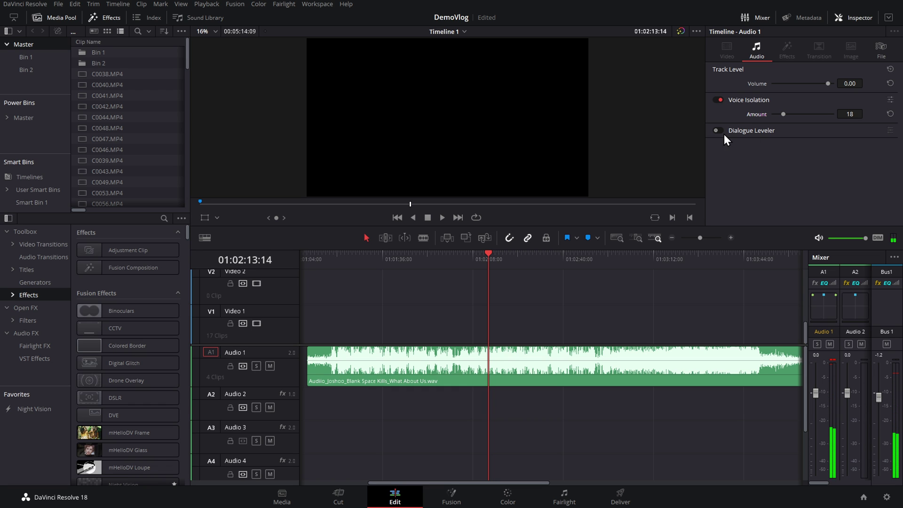
drag(784, 114, 878, 120)
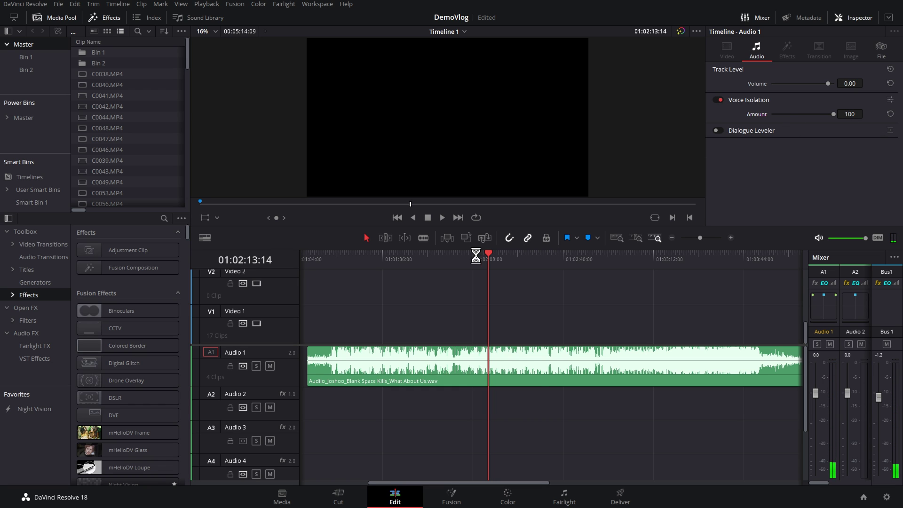
key(space)
click(535, 380)
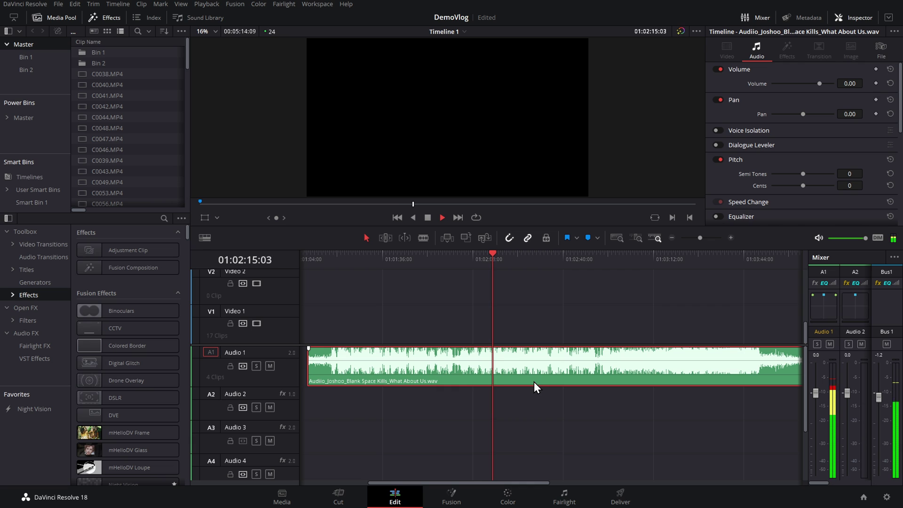